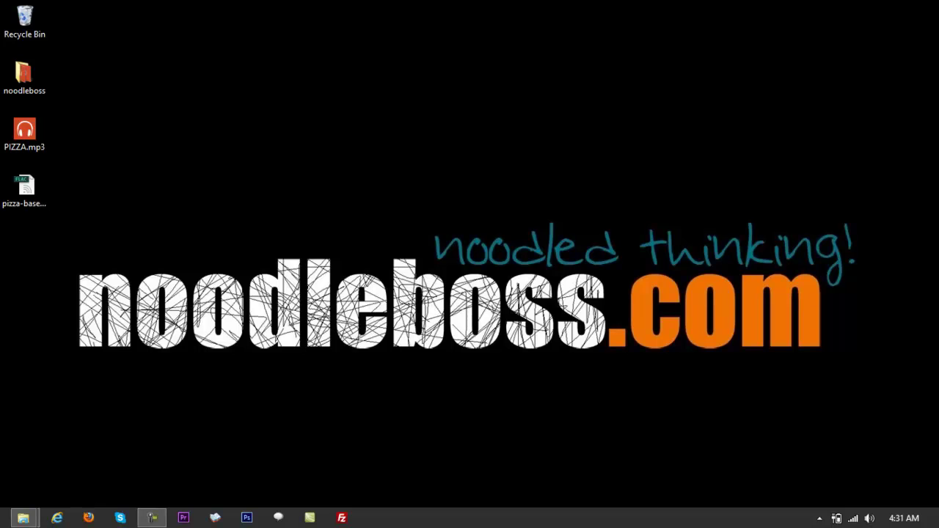
# - Launch Adobe Audition from Start and open a new File Explorer window
pyautogui.moveTo(4, 523)
pyautogui.click(22, 513)
pyautogui.click(389, 334)
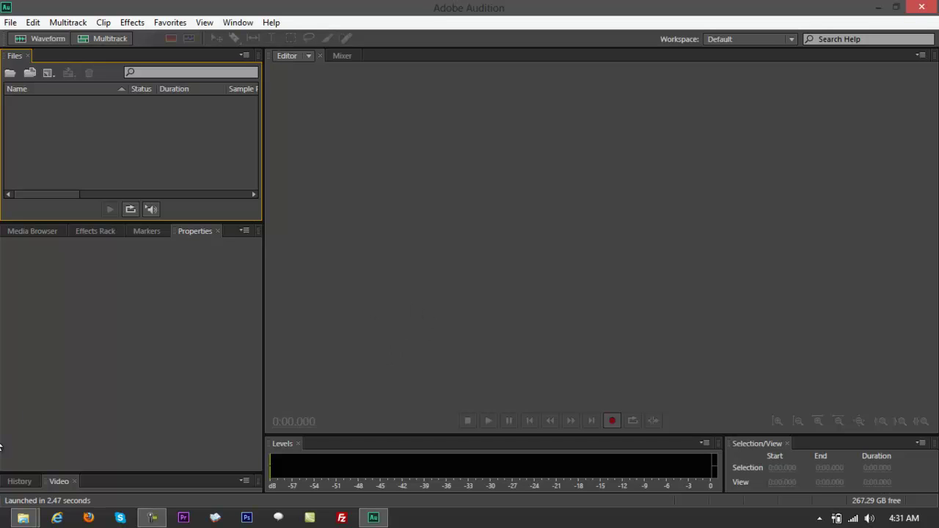
pyautogui.rightClick(23, 518)
pyautogui.click(41, 455)
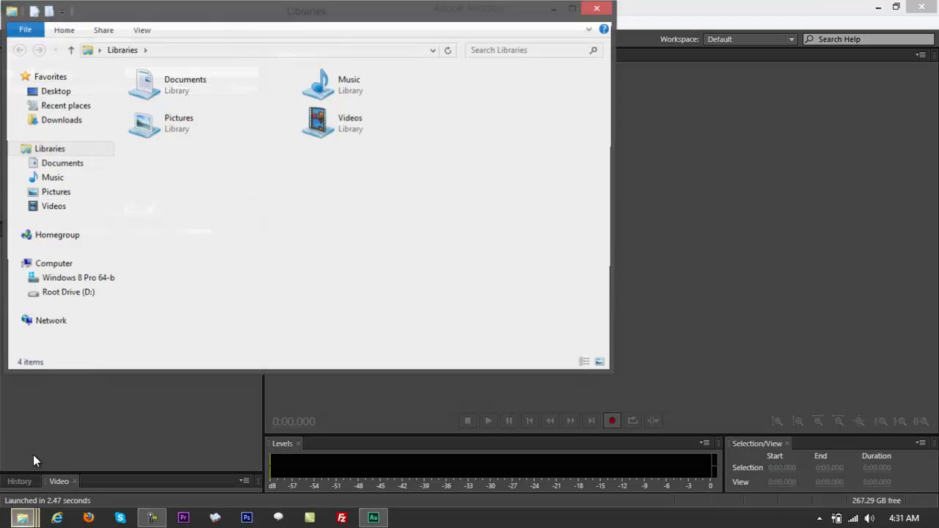
# - Browse File Explorer to the Desktop folder and select PIZZA.mp3
pyautogui.moveTo(134, 13); pyautogui.dragTo(654, 156)
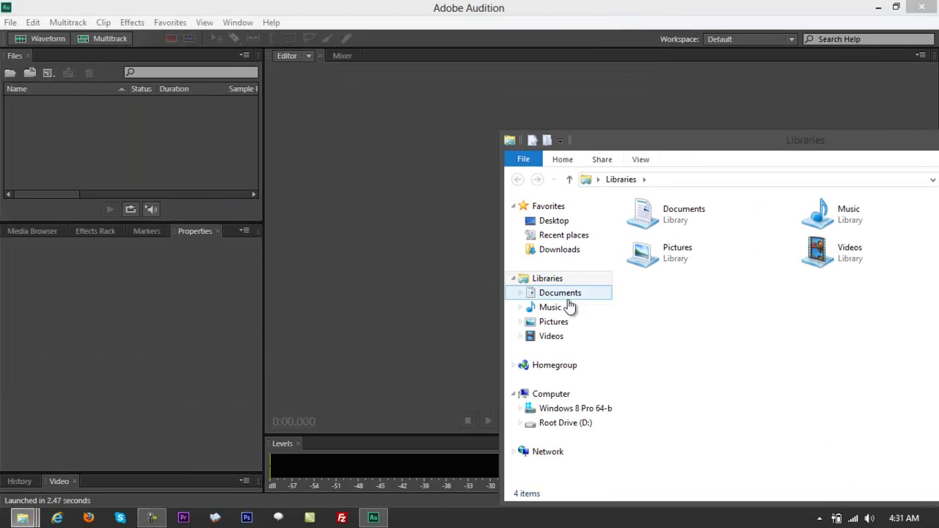
pyautogui.click(553, 220)
pyautogui.click(681, 379)
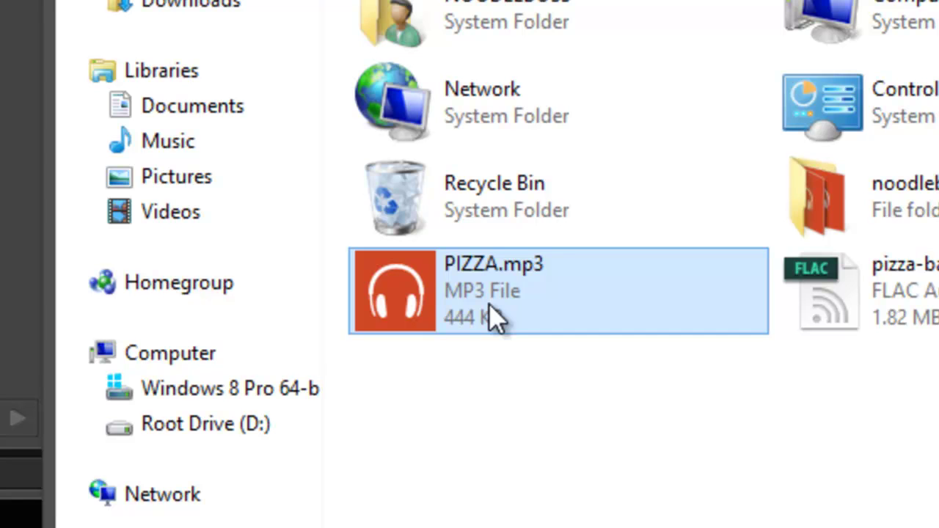
pyautogui.click(515, 415)
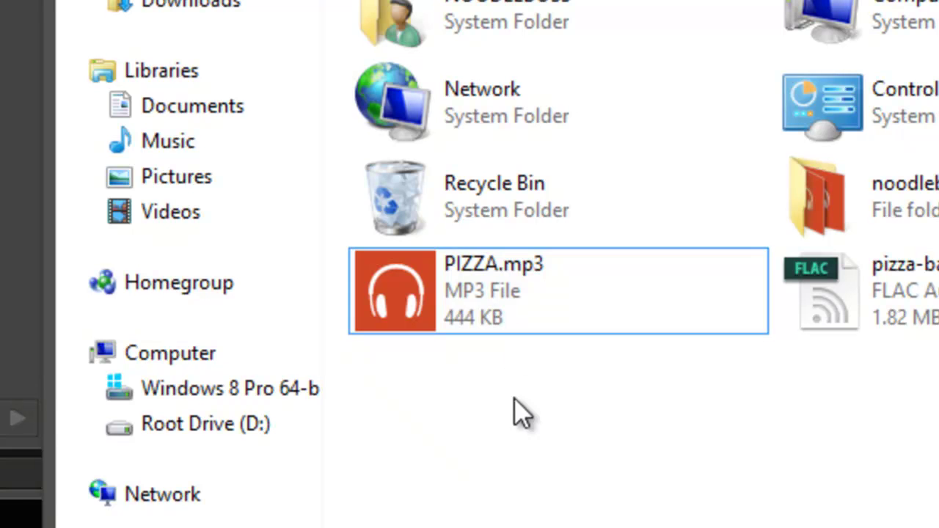
pyautogui.click(498, 286)
pyautogui.moveTo(500, 295)
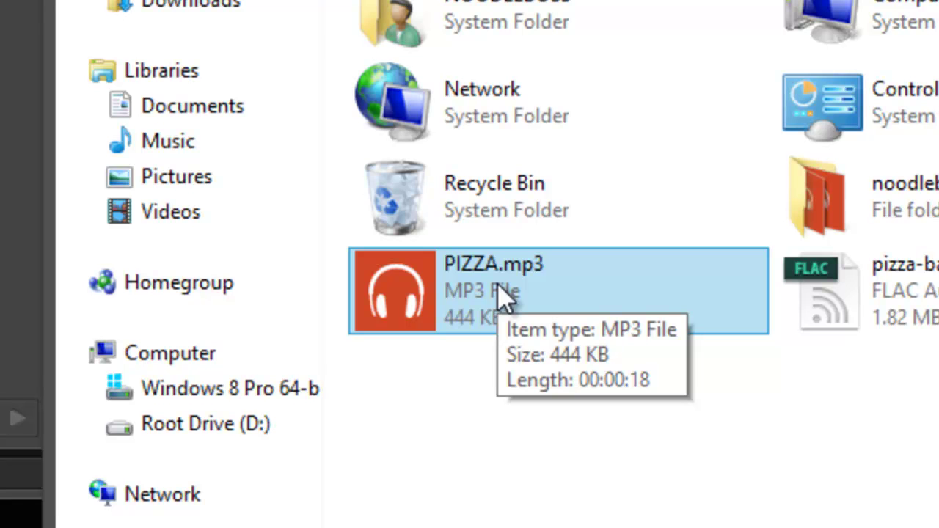
# - Open PIZZA.mp3 in Audition, play it back, and leave the playhead near 8.4 s
pyautogui.doubleClick(498, 288)
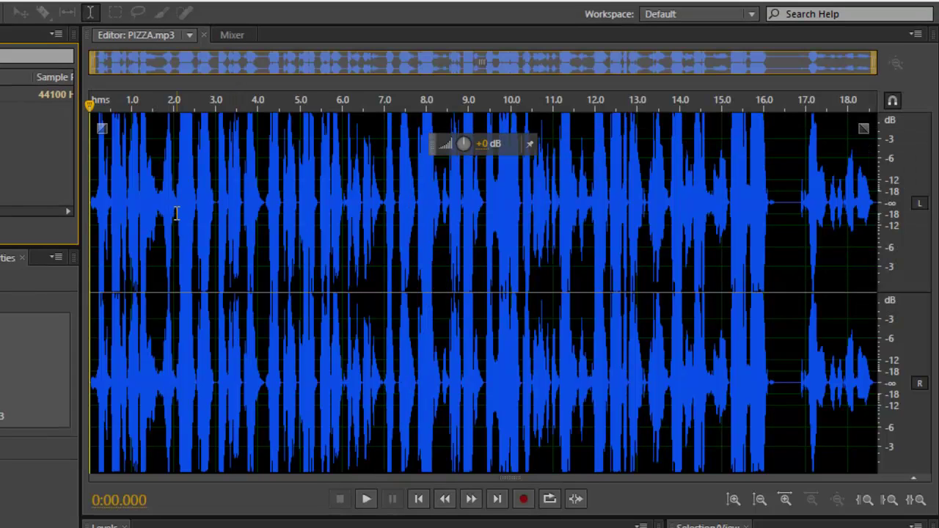
pyautogui.press('space')
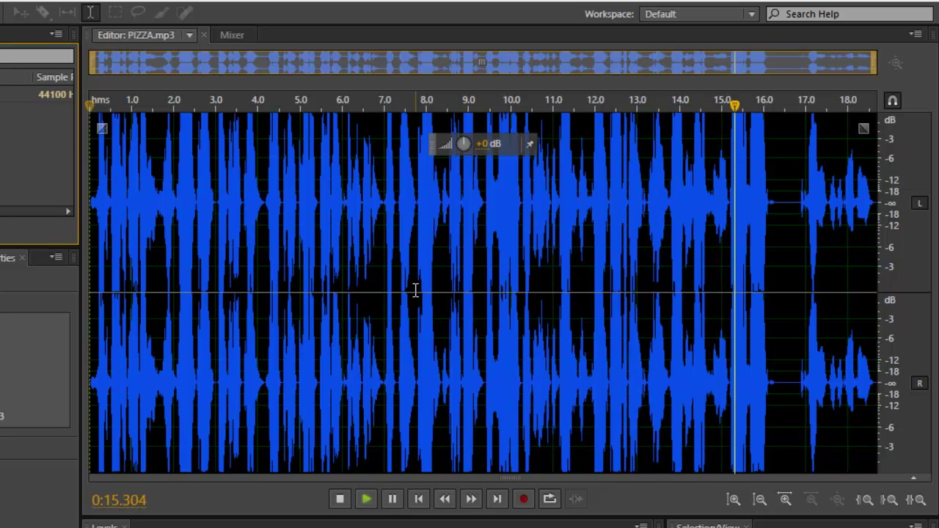
pyautogui.press('space')
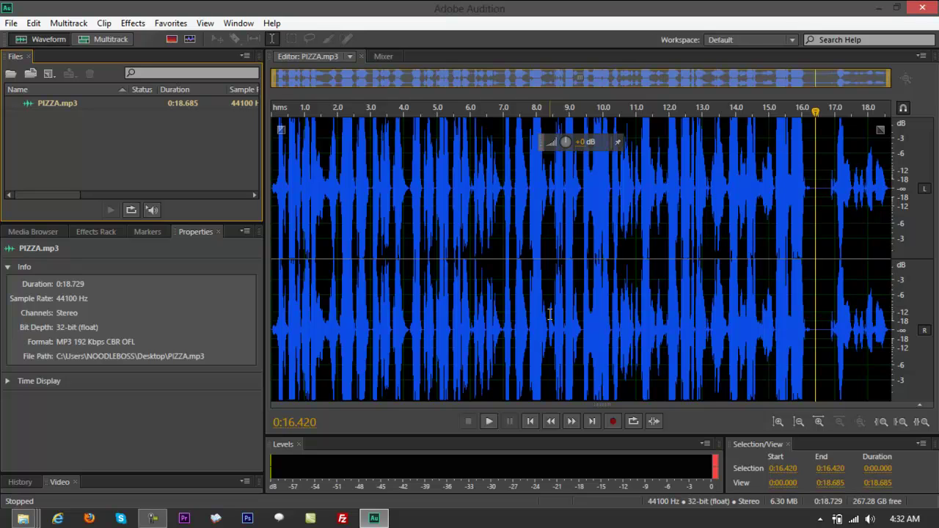
pyautogui.click(549, 315)
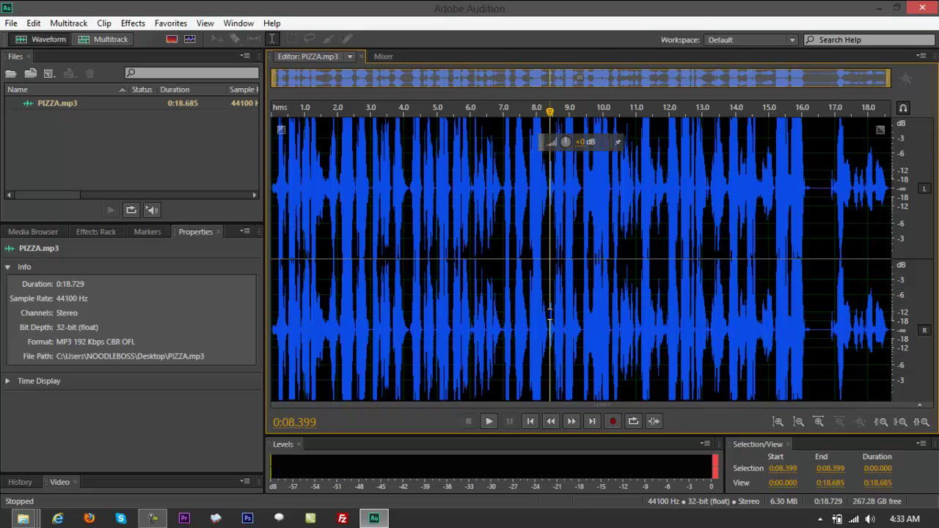
# - Select the waveform, then look through its right-click options and the File menu
pyautogui.doubleClick(549, 314)
pyautogui.rightClick(453, 191)
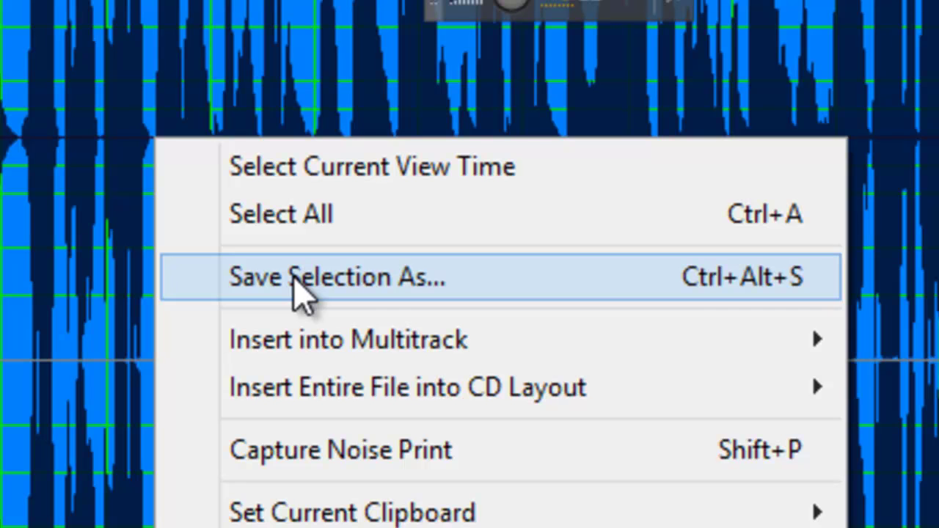
pyautogui.click(132, 293)
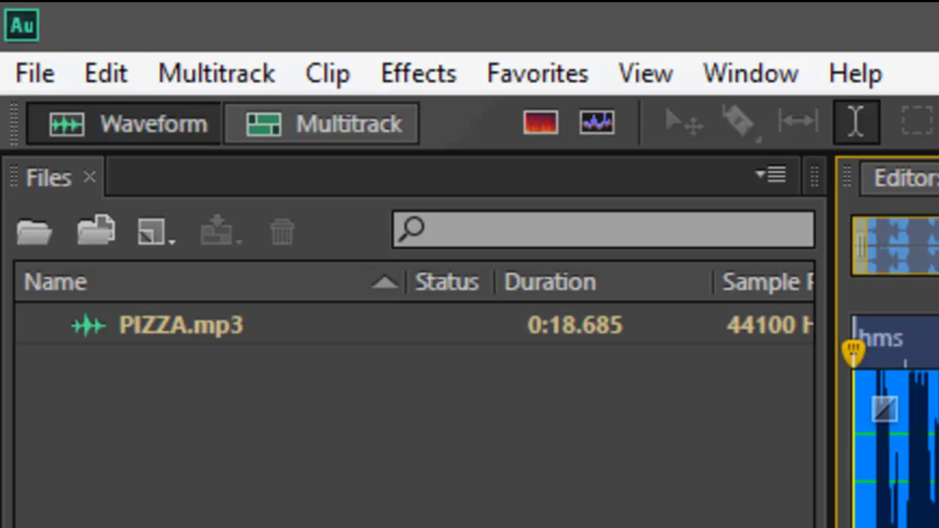
pyautogui.click(37, 73)
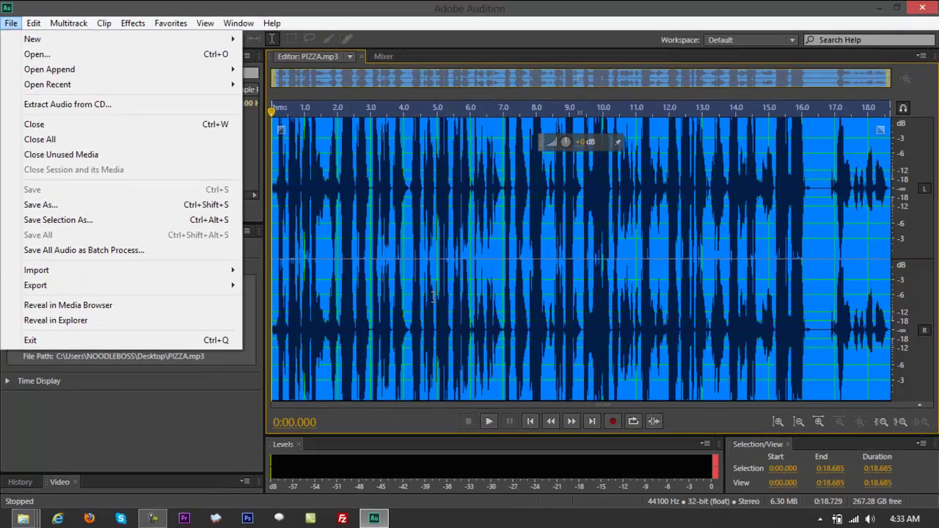
pyautogui.click(435, 296)
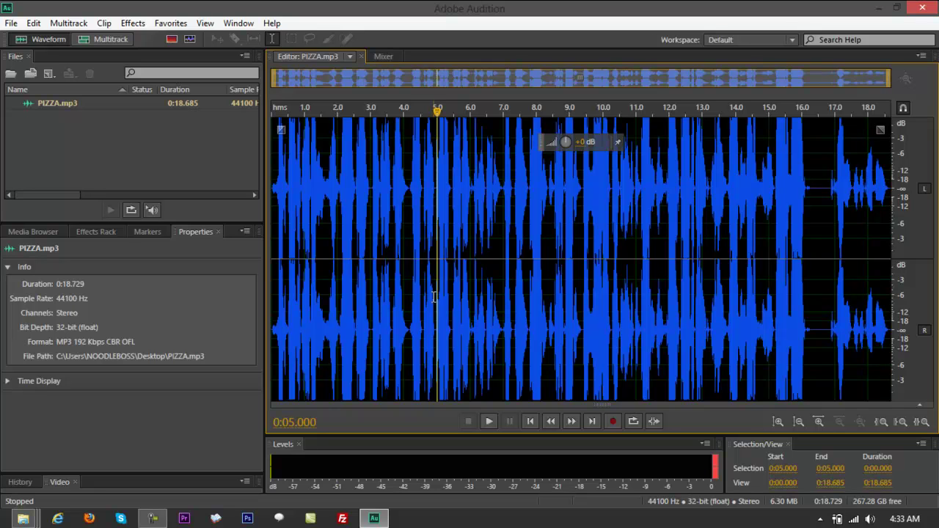
# - Move the playhead between about 3.75 s and 12.2 s, then select all 18.685 s
pyautogui.click(448, 257)
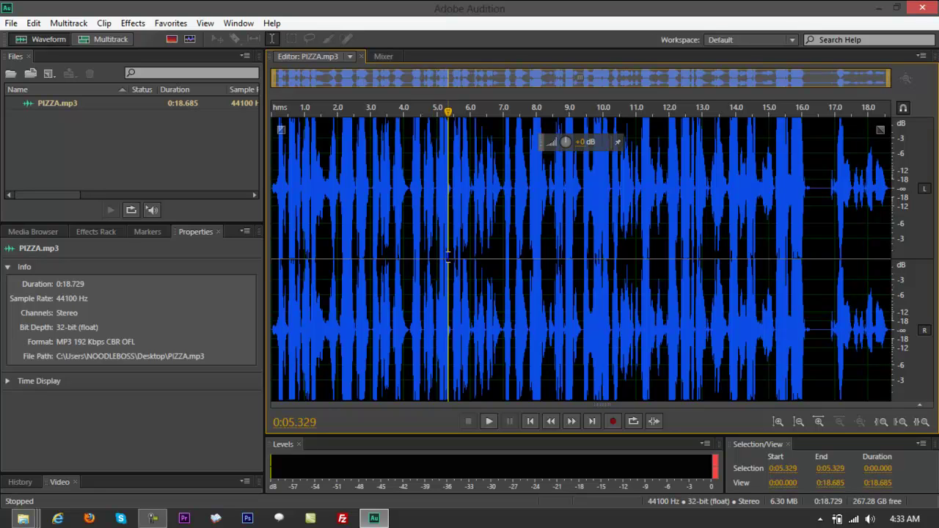
pyautogui.click(451, 255)
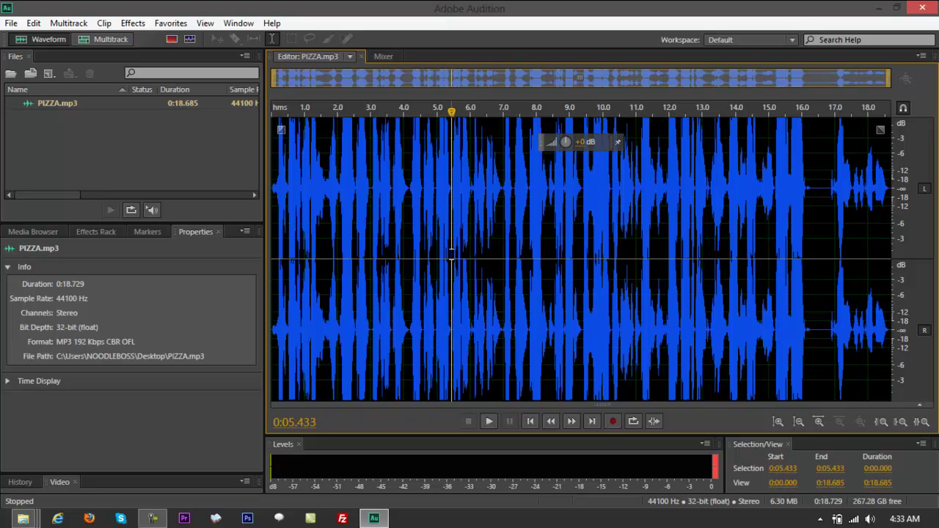
pyautogui.click(484, 241)
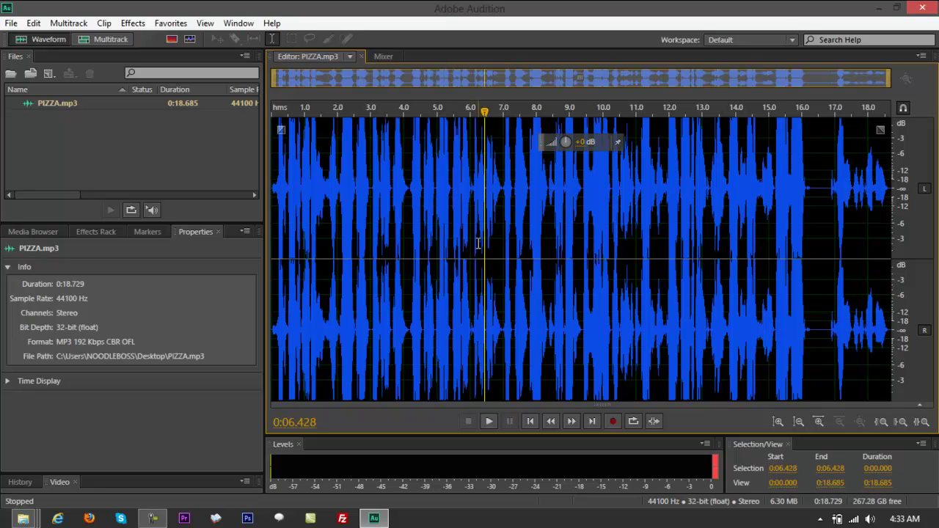
pyautogui.click(589, 227)
pyautogui.click(11, 22)
pyautogui.moveTo(36, 285)
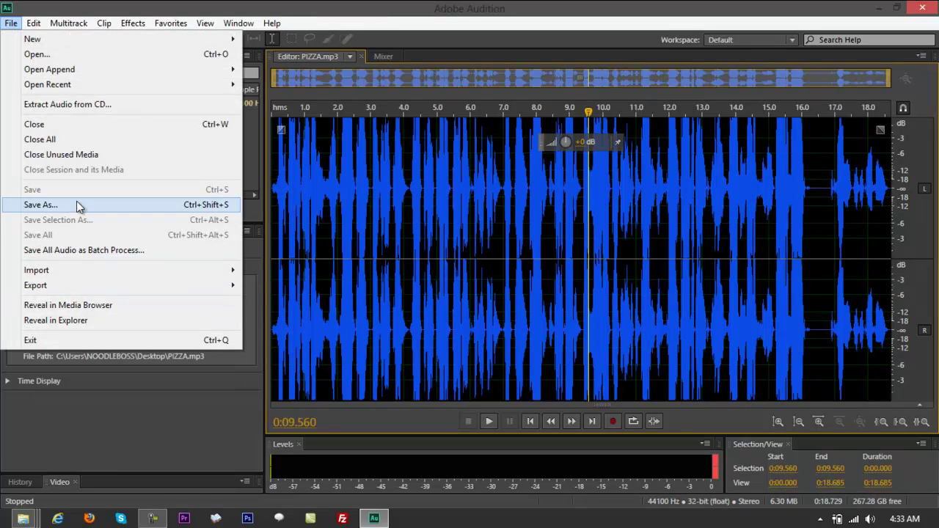
pyautogui.click(396, 275)
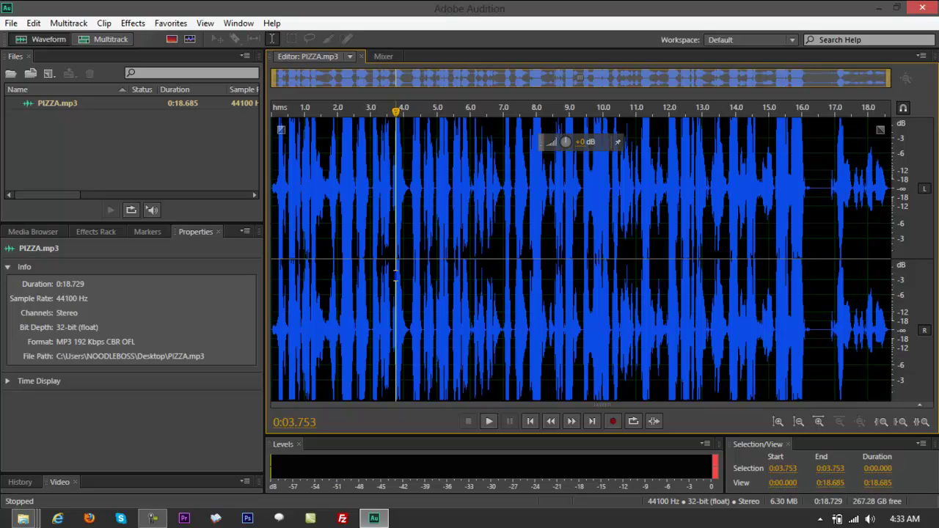
pyautogui.click(677, 233)
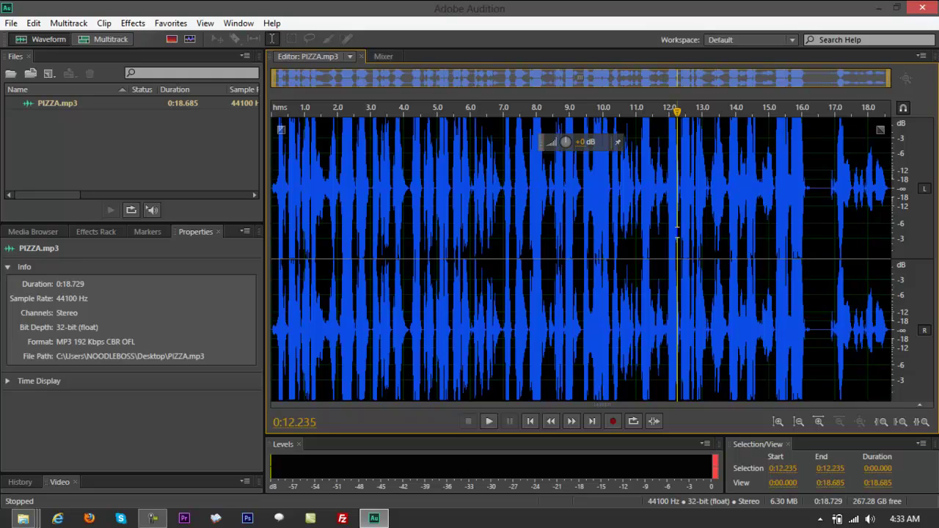
pyautogui.click(435, 271)
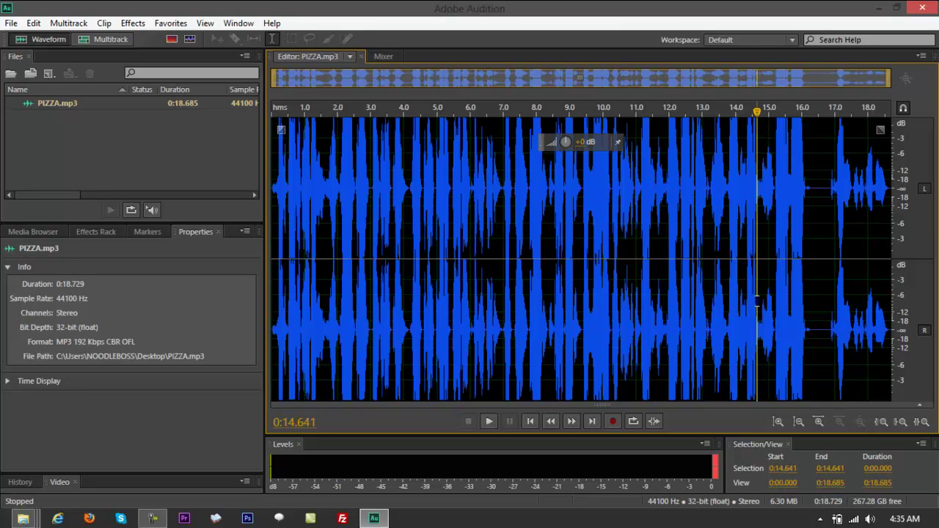
pyautogui.hotkey('ctrl', 'a')
# - Choose Save Selection As from the waveform menu and name the file pizza-wav-0302
pyautogui.rightClick(473, 169)
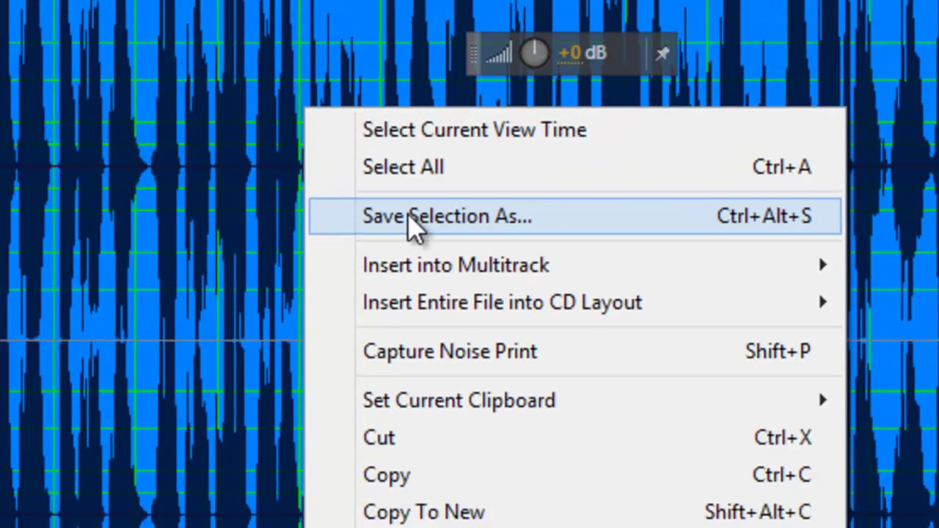
pyautogui.click(274, 242)
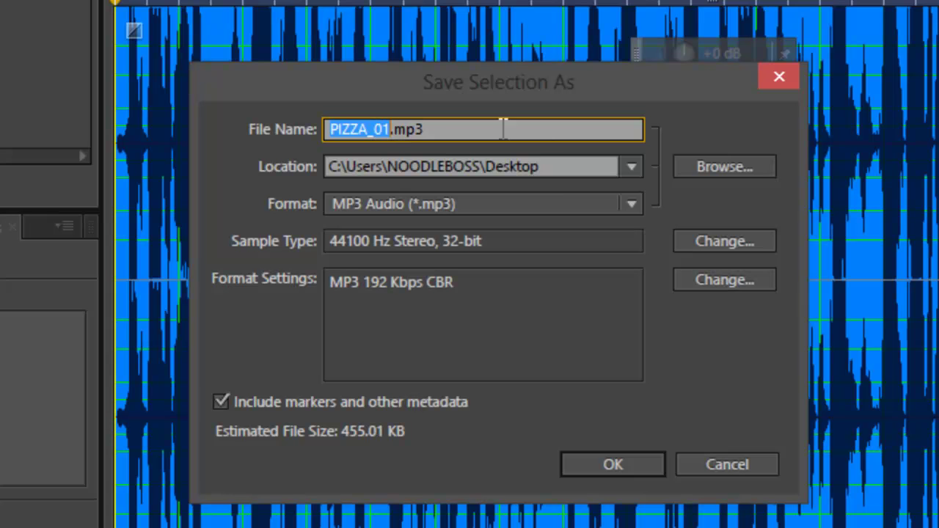
pyautogui.write('piz')
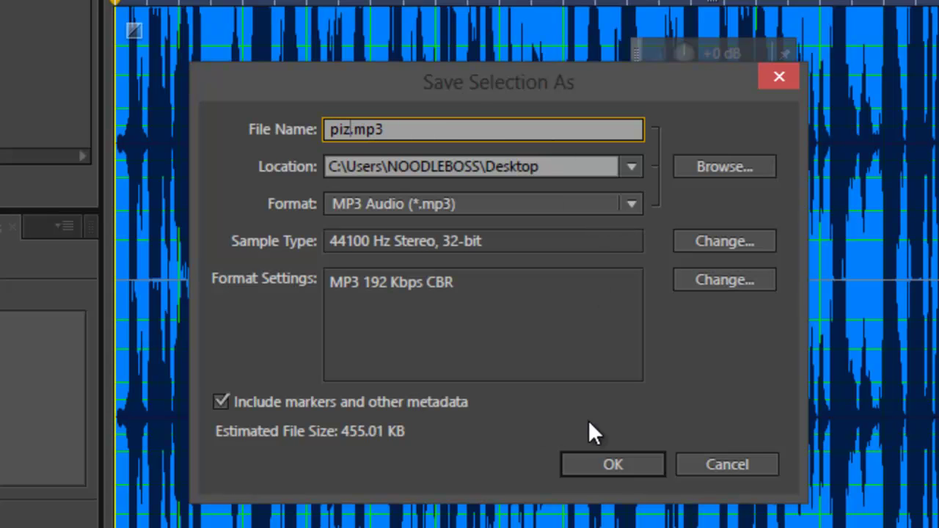
pyautogui.write('a')
pyautogui.press('BackSpace')
pyautogui.write('za')
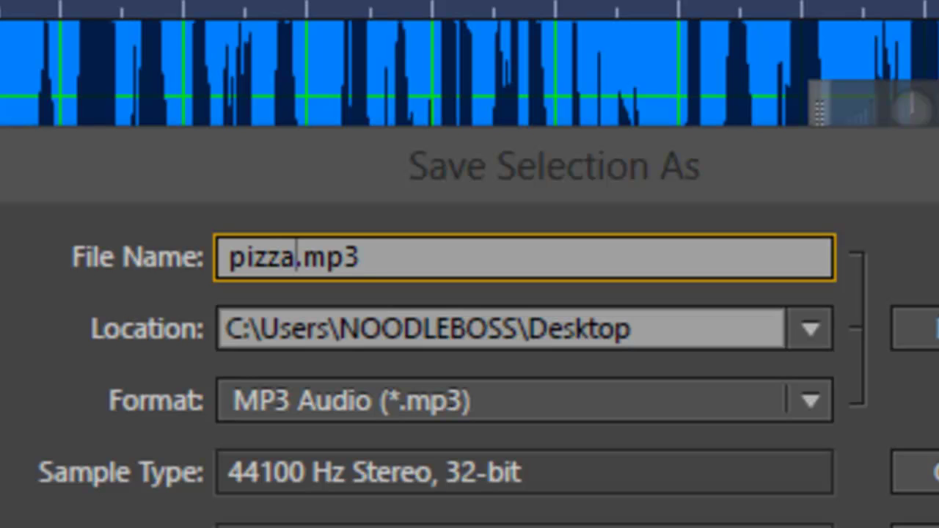
pyautogui.write('-wa')
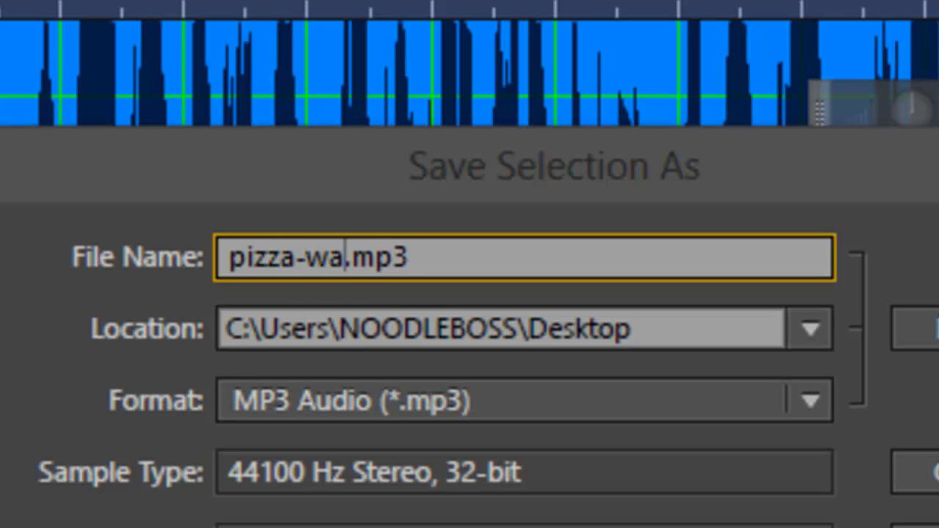
pyautogui.write('v-')
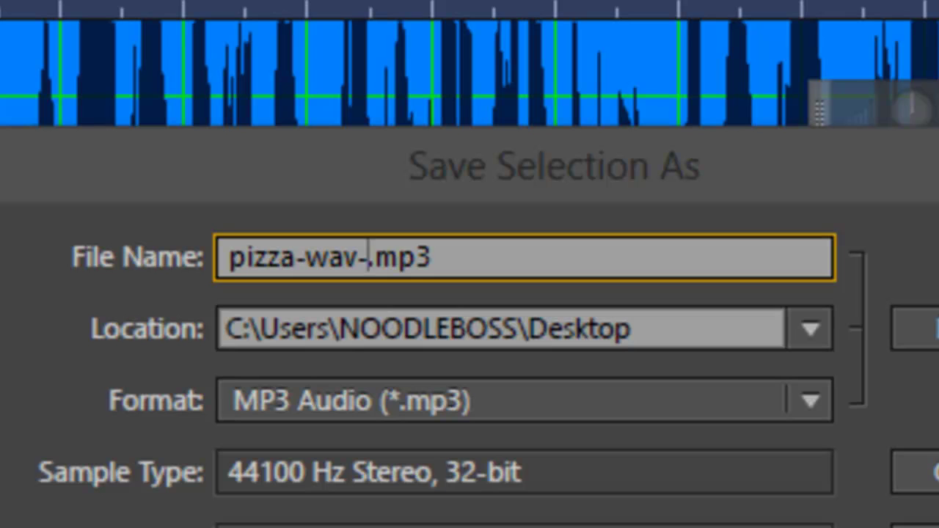
pyautogui.write('0302')
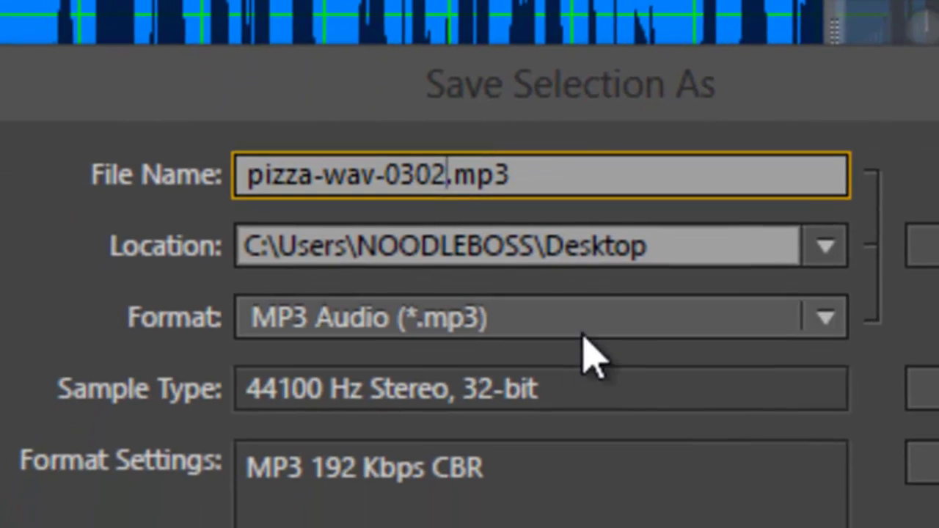
# - Export the selection as Wave PCM pizza-wav-0302.wav, channels same as source, then show the desktop
pyautogui.click(582, 333)
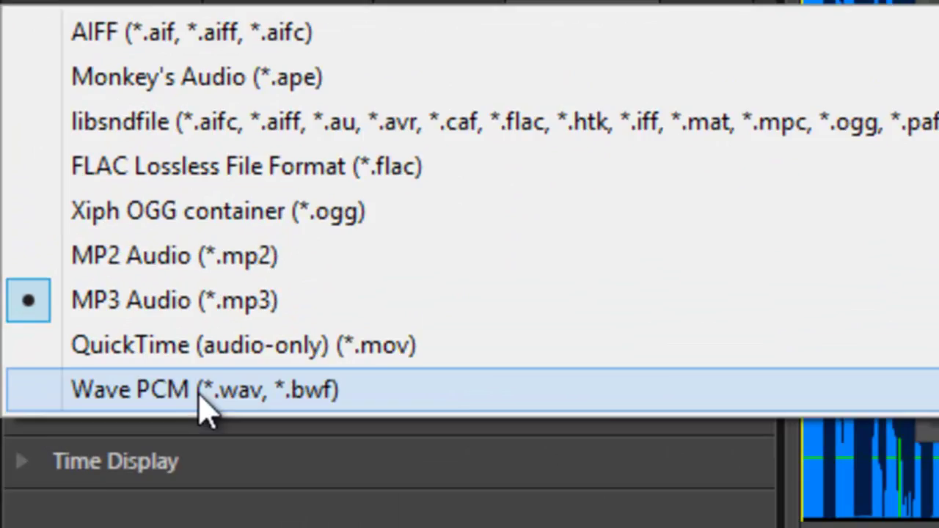
pyautogui.click(176, 399)
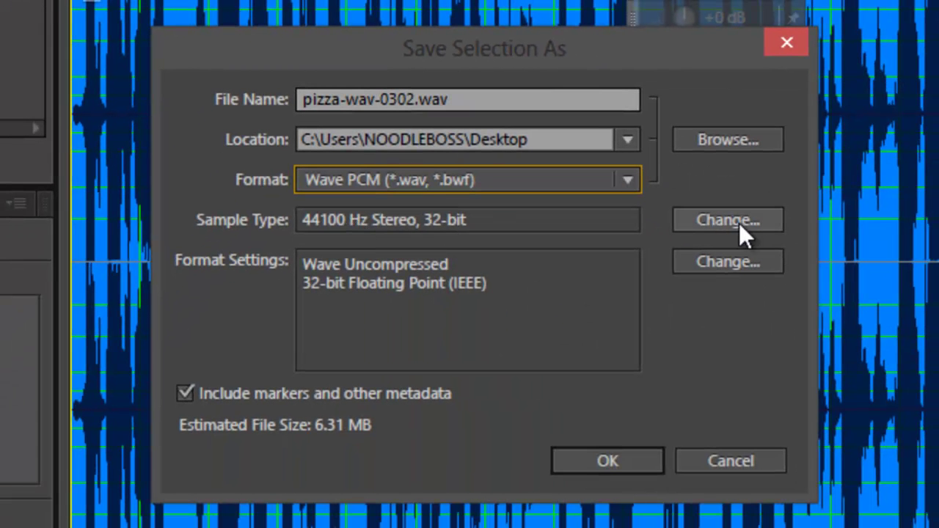
pyautogui.click(716, 226)
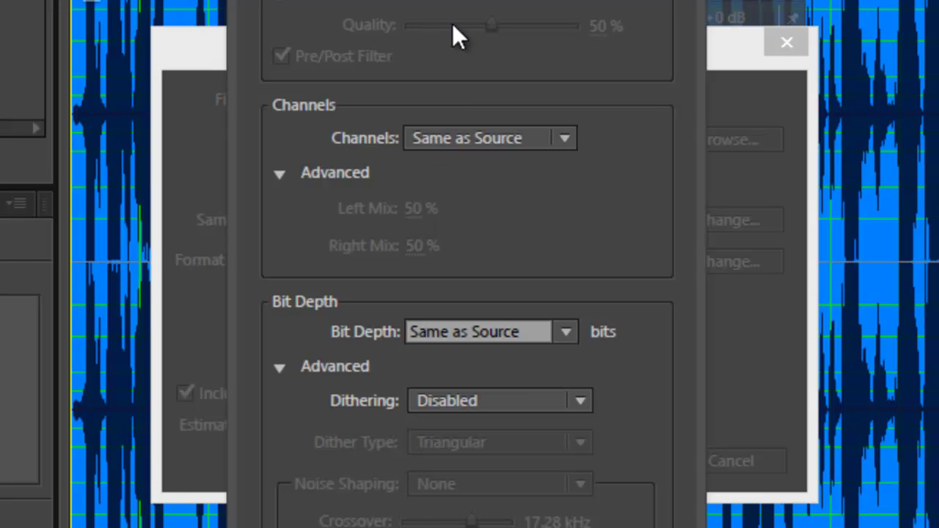
pyautogui.click(524, 140)
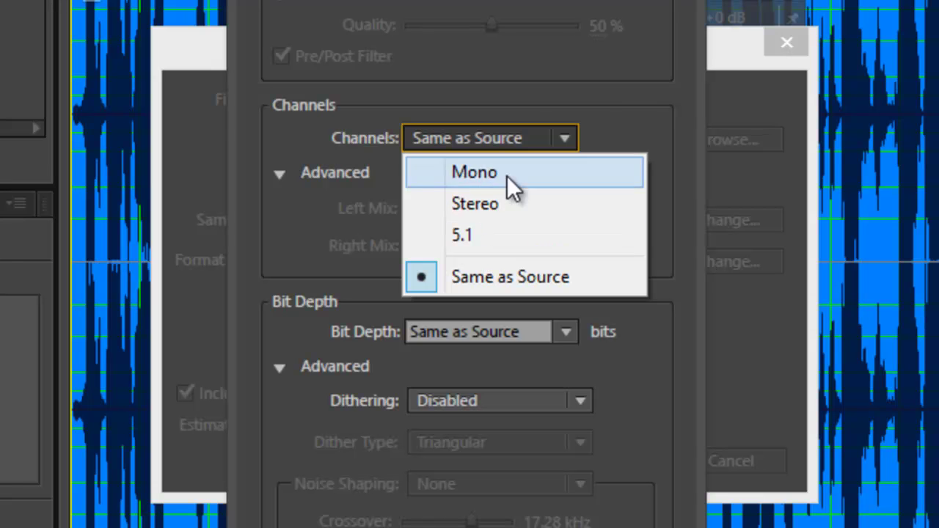
pyautogui.click(640, 77)
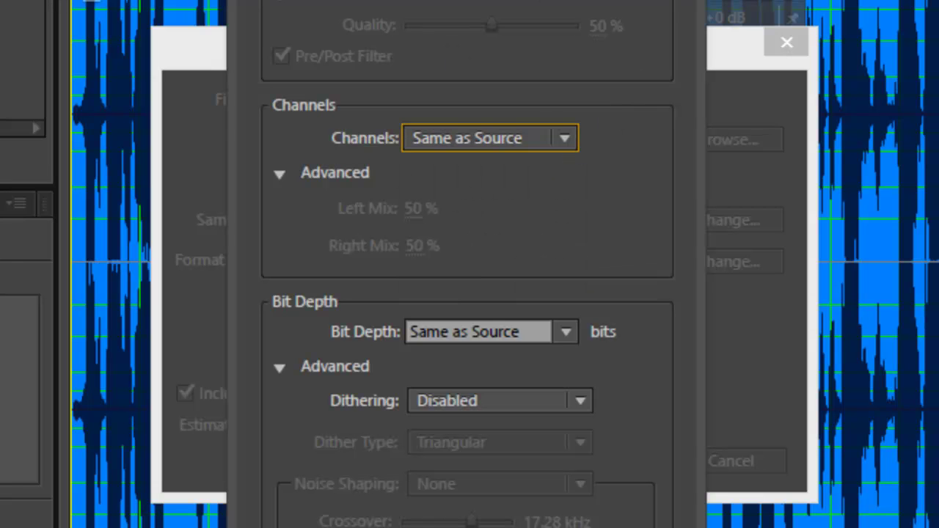
pyautogui.press('Return')
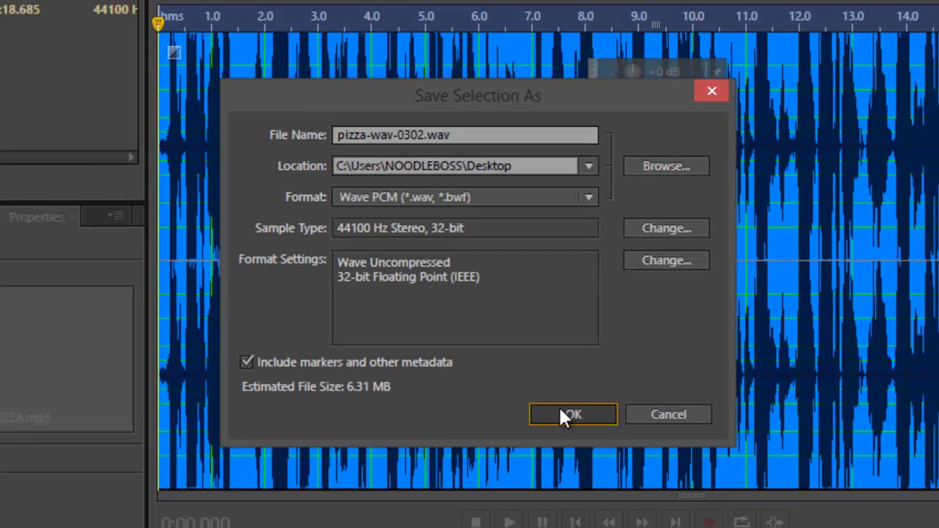
pyautogui.click(587, 458)
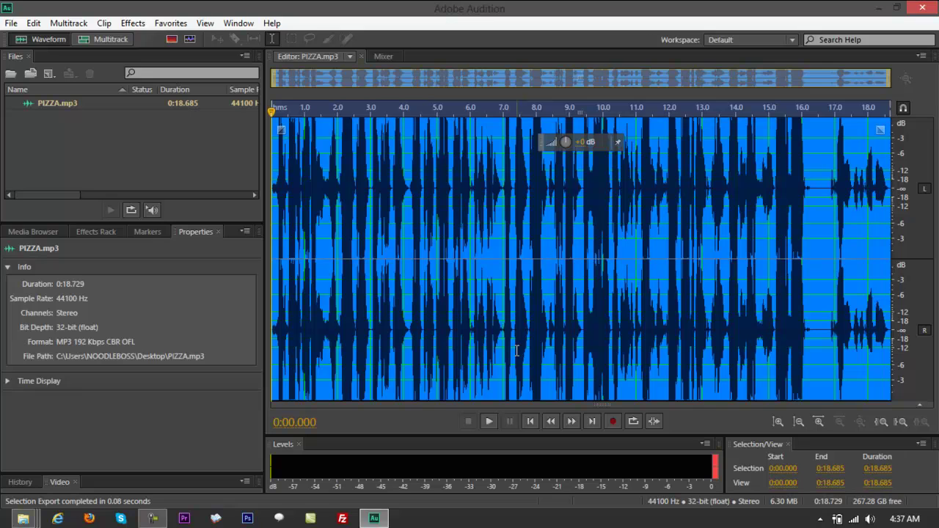
pyautogui.press('super+d')
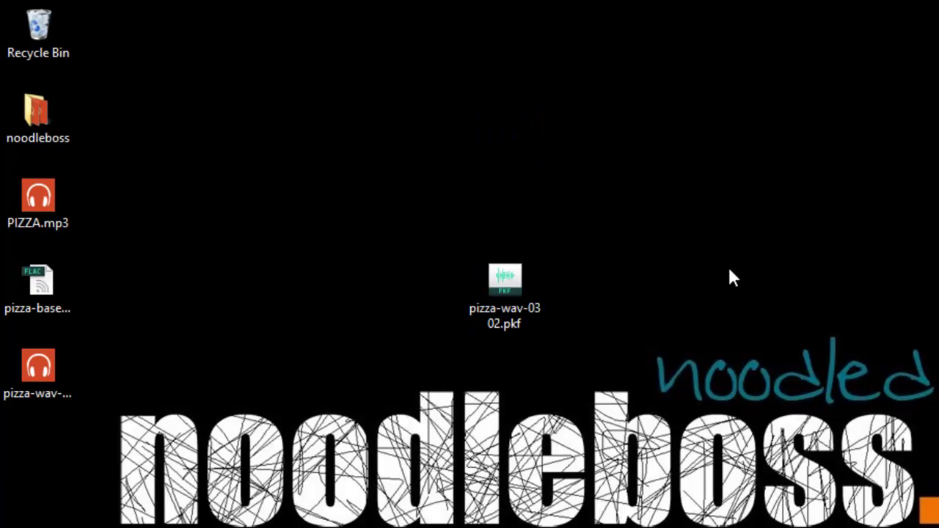
# - Move the .pkf icon into the left column and select the new pizza-wav-0302.wav icon
pyautogui.moveTo(506, 300); pyautogui.dragTo(68, 464)
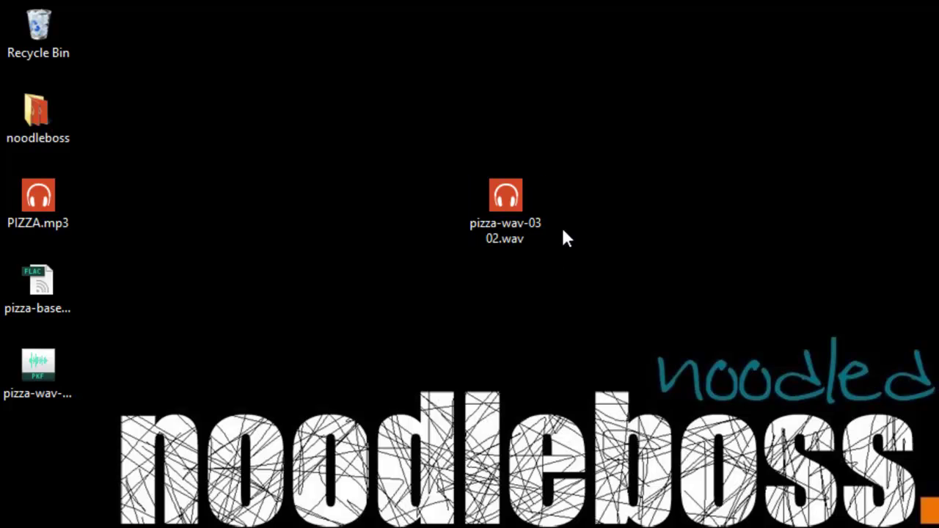
pyautogui.click(529, 221)
pyautogui.click(483, 324)
pyautogui.click(464, 192)
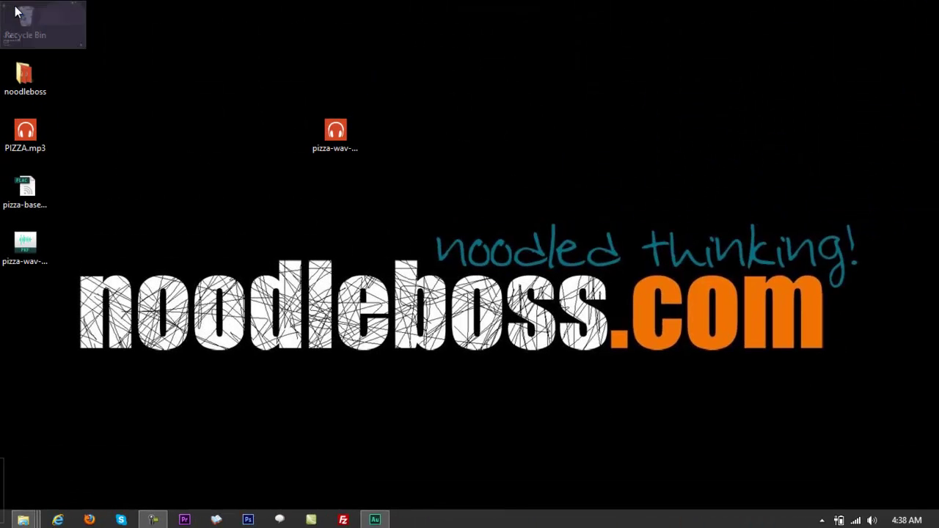
# - Close the leftover music player from the top-left app switcher
pyautogui.rightClick(30, 12)
pyautogui.rightClick(15, 19)
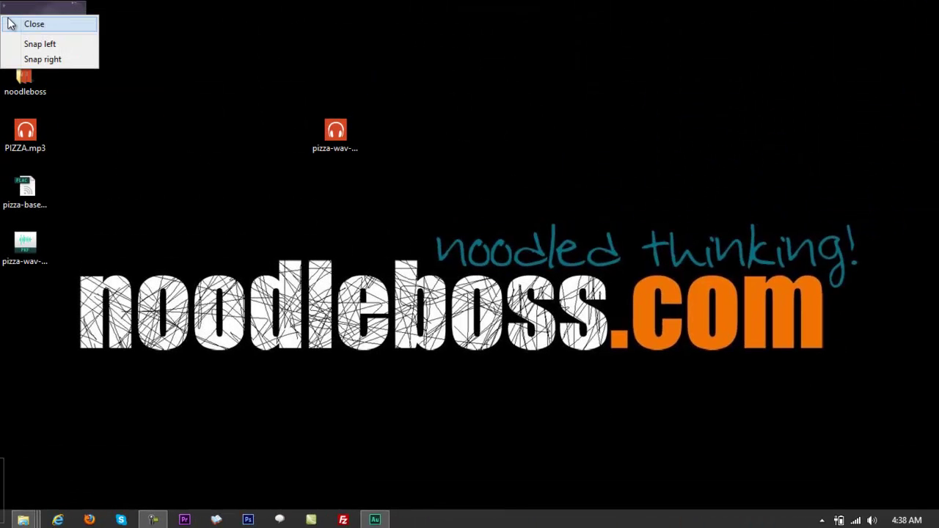
pyautogui.click(32, 22)
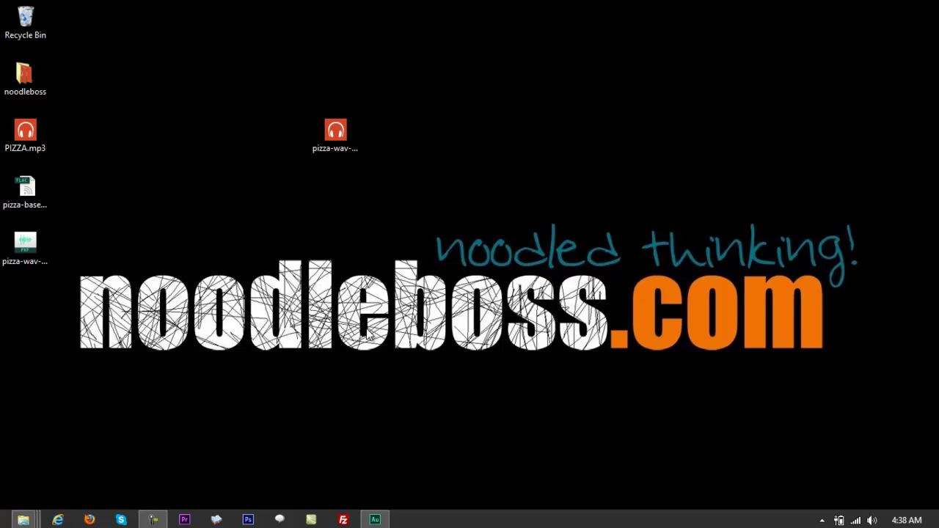